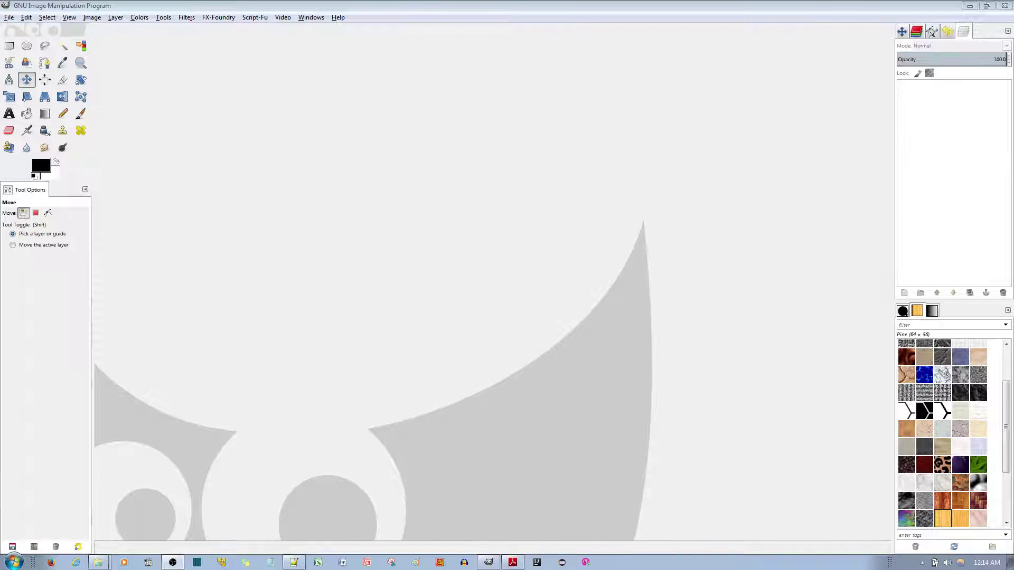
Create a new blank white image at the default 640×400 pixels
click(8, 17)
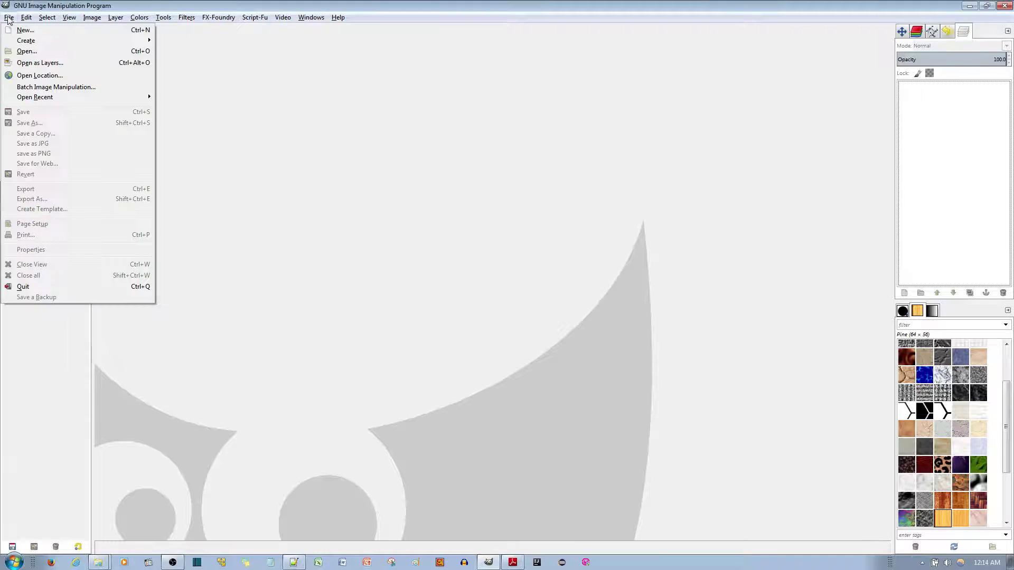
click(24, 31)
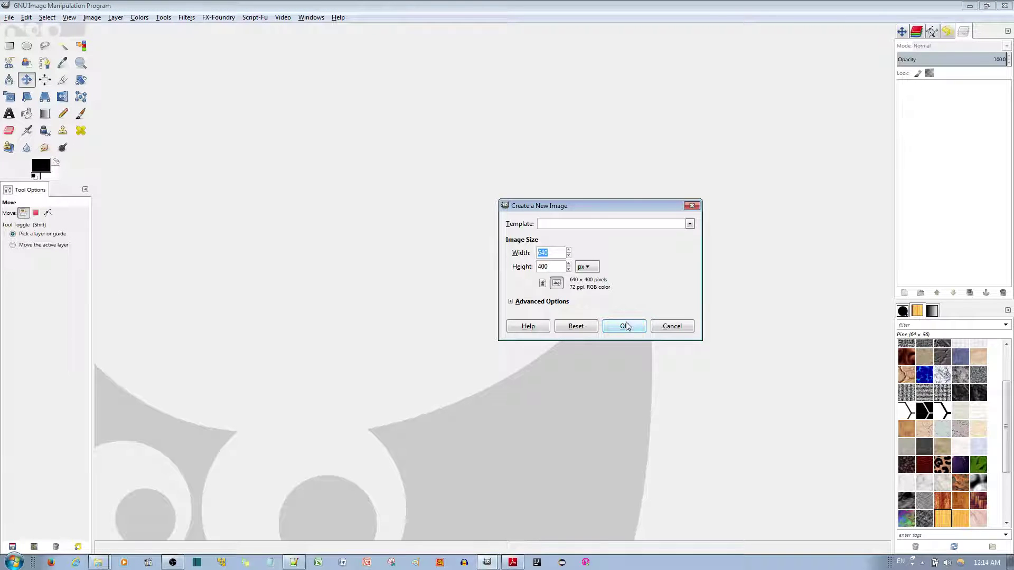
click(624, 326)
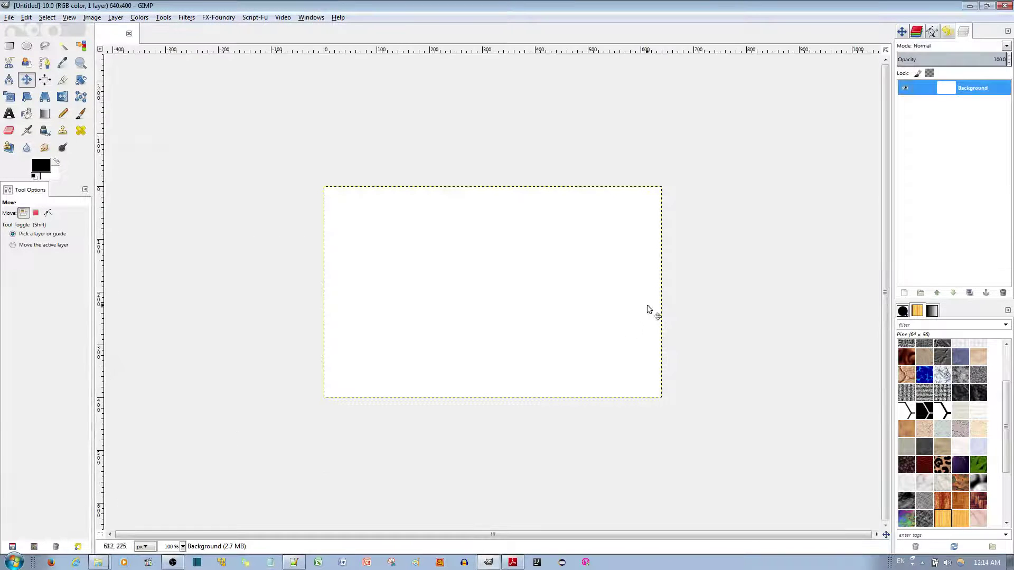
Duplicate the Background layer and add an alpha channel to Background copy
click(969, 294)
right_click(949, 92)
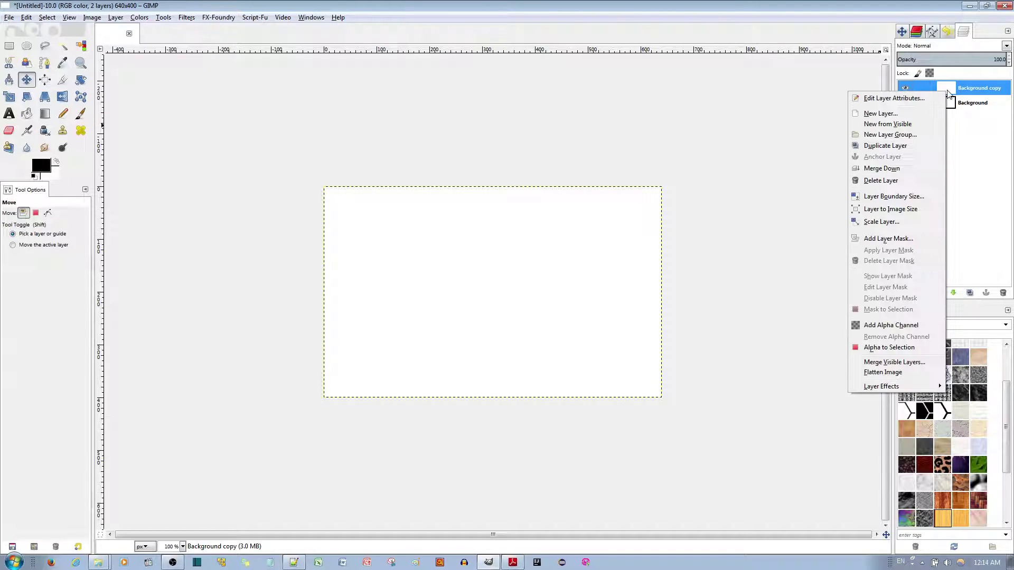
click(890, 326)
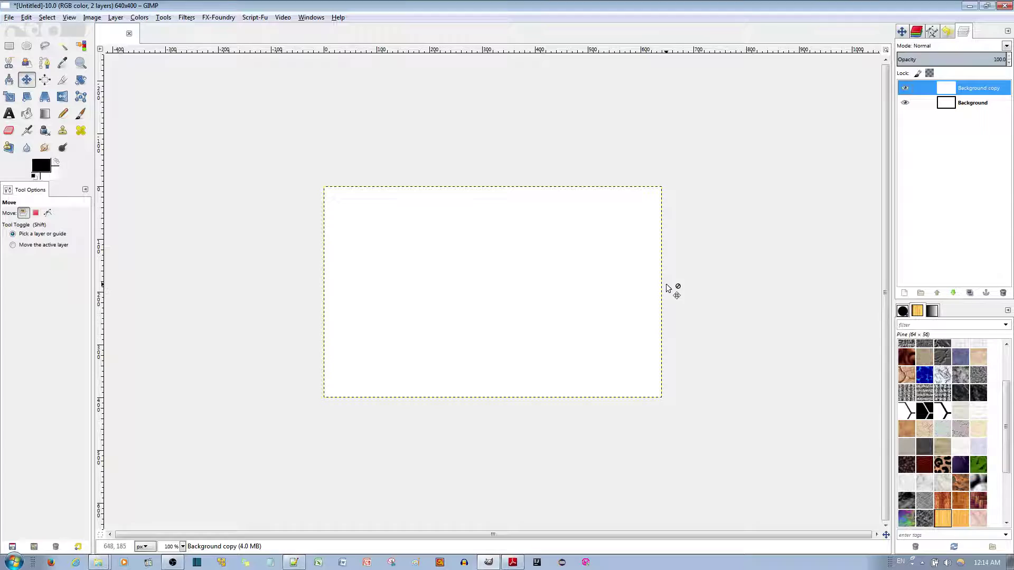
Draw a fixed-aspect 144×144 circular ellipse selection near the canvas's top-left
click(26, 46)
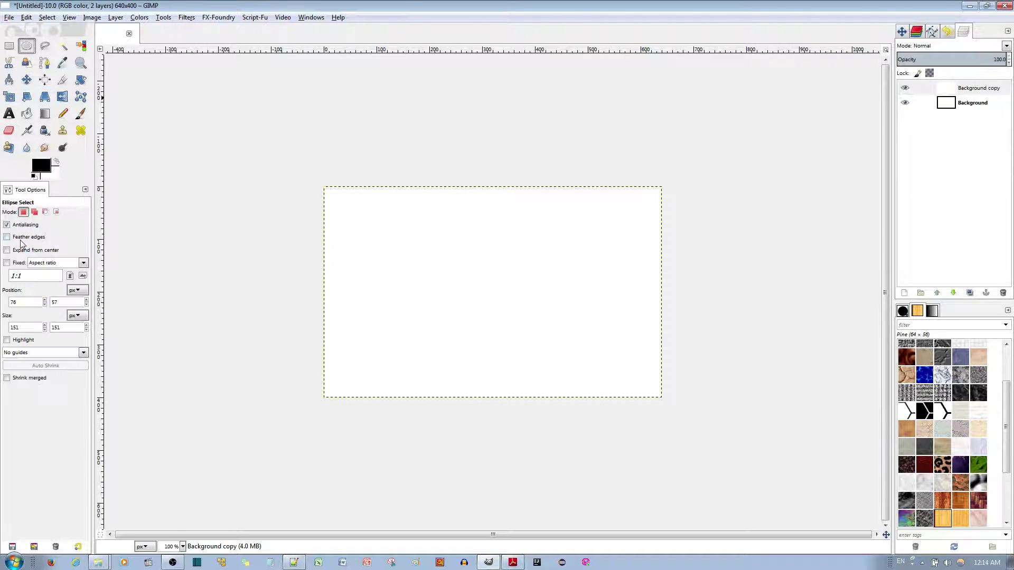
click(7, 264)
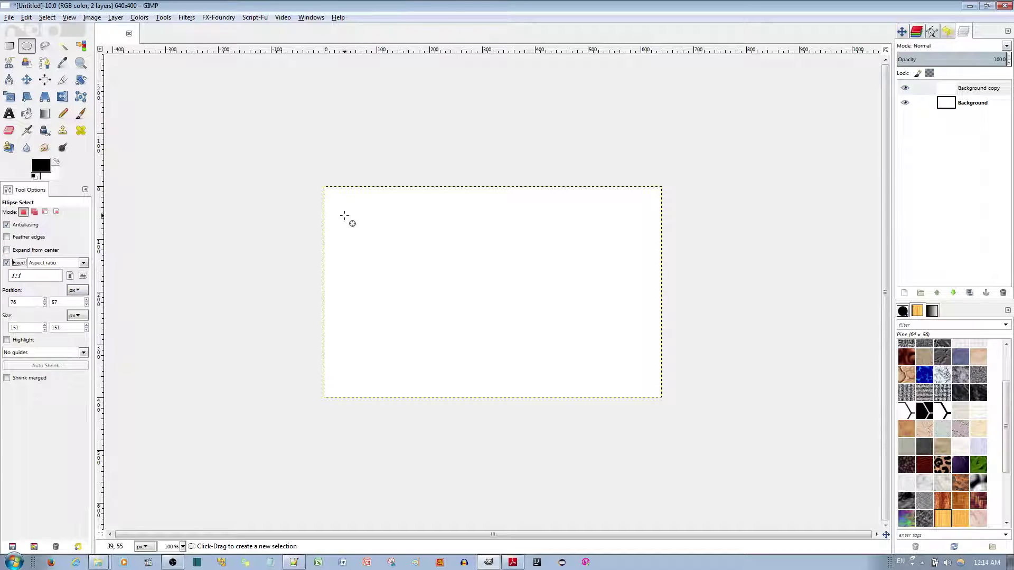
drag(349, 209, 418, 278)
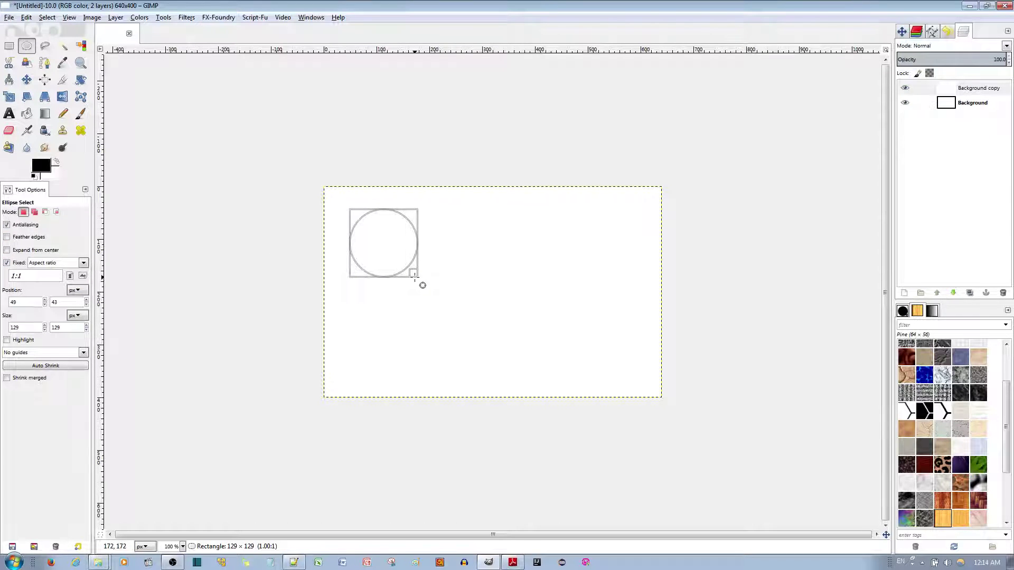
drag(413, 273, 425, 283)
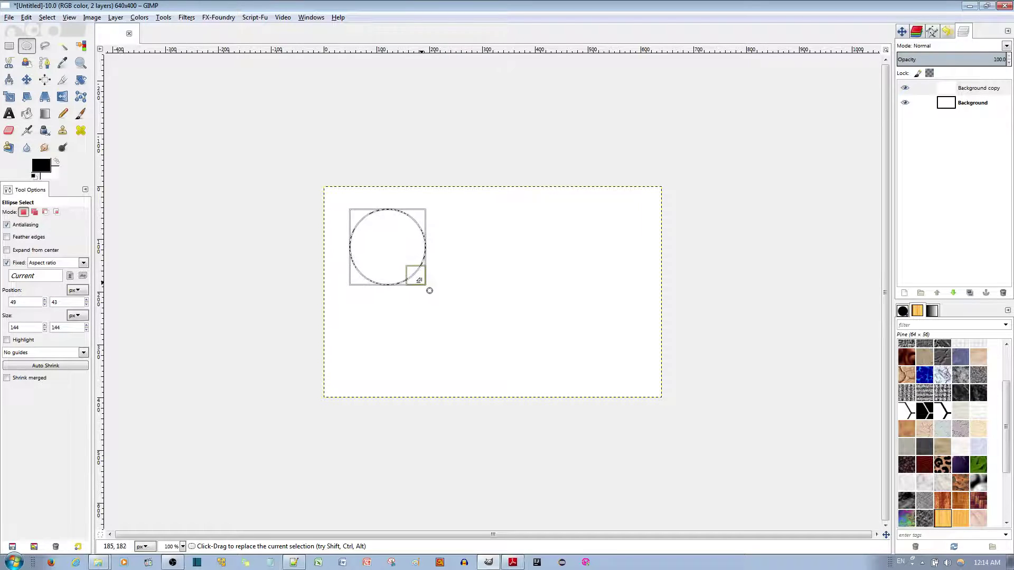
key(Return)
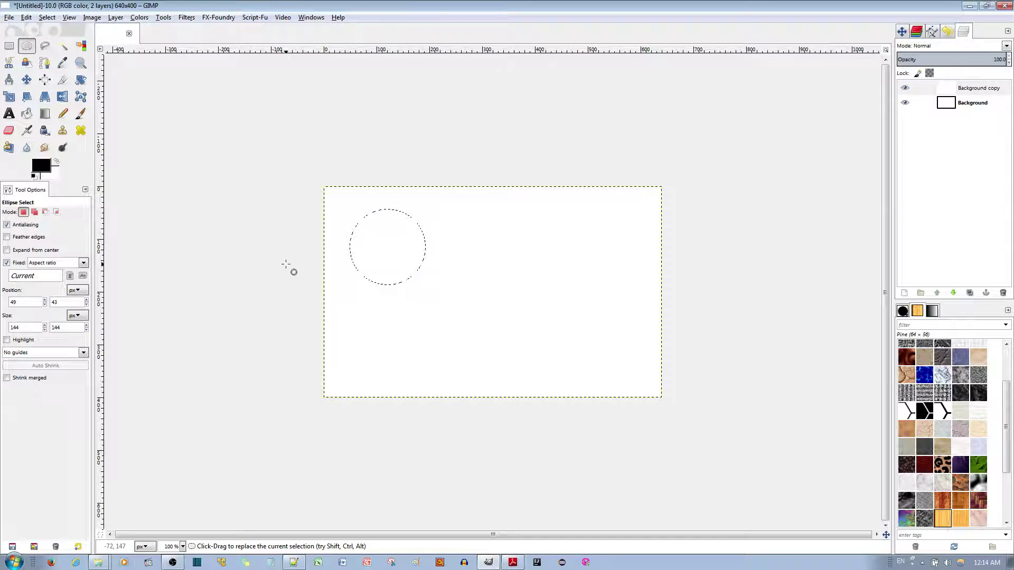
Set orange foreground and pink background, then blend the circle top-to-bottom
click(44, 113)
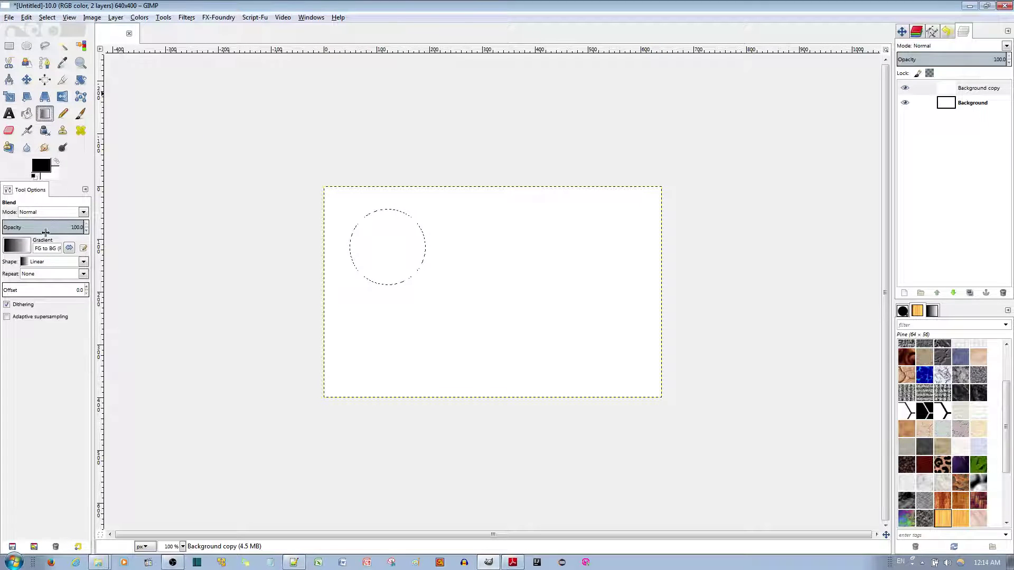
click(42, 166)
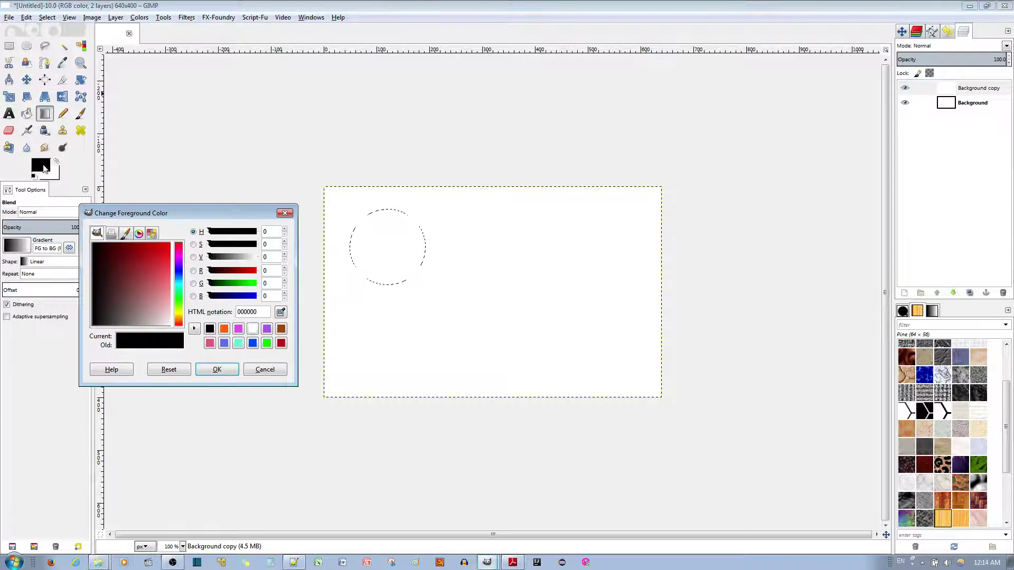
click(224, 329)
click(216, 369)
click(52, 173)
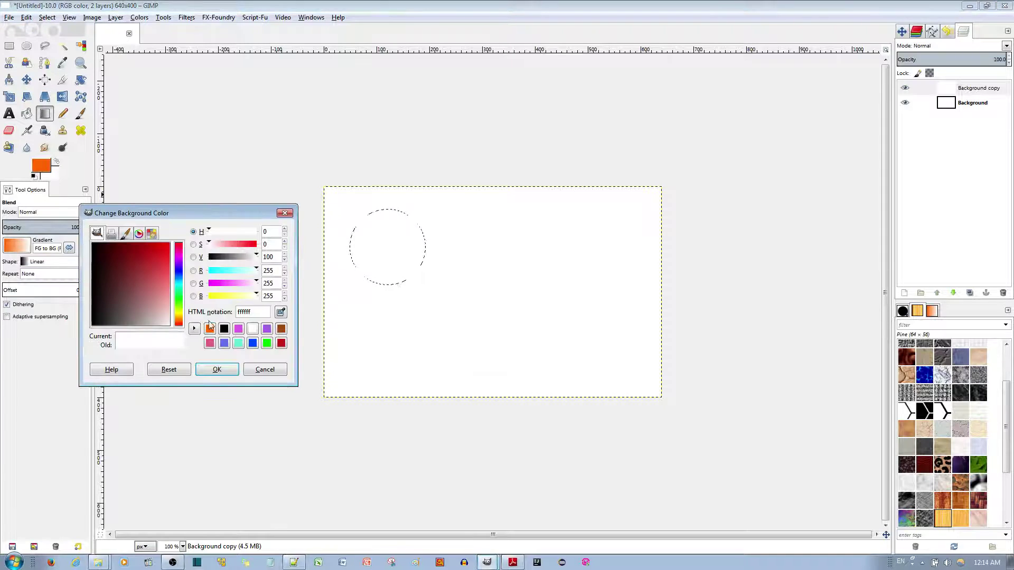
click(237, 332)
click(216, 369)
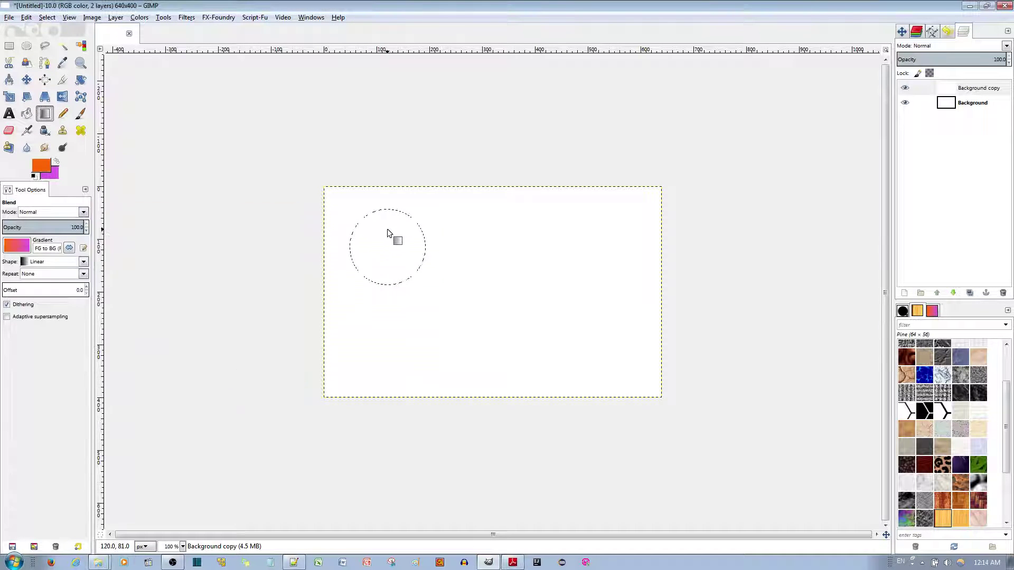
drag(385, 226, 387, 272)
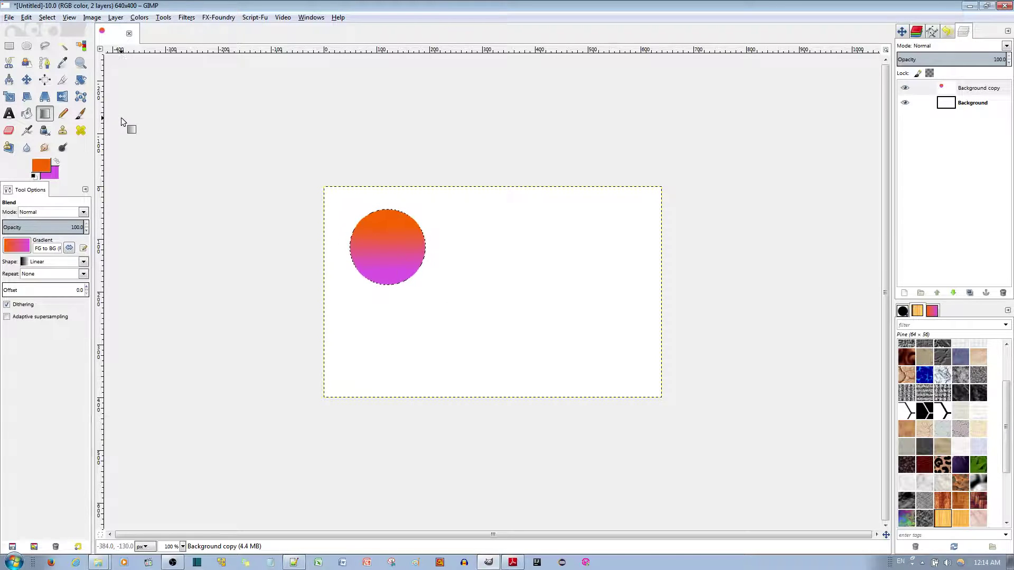
Invert the selection, delete the surrounding white, and toggle Background's visibility to verify transparency
click(48, 17)
click(50, 50)
key(Delete)
click(905, 102)
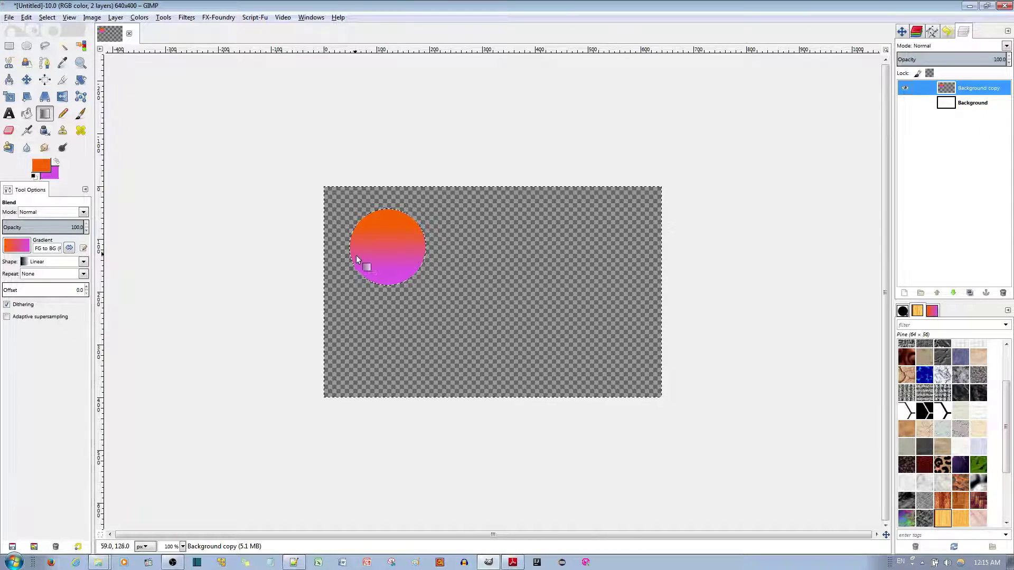
click(906, 103)
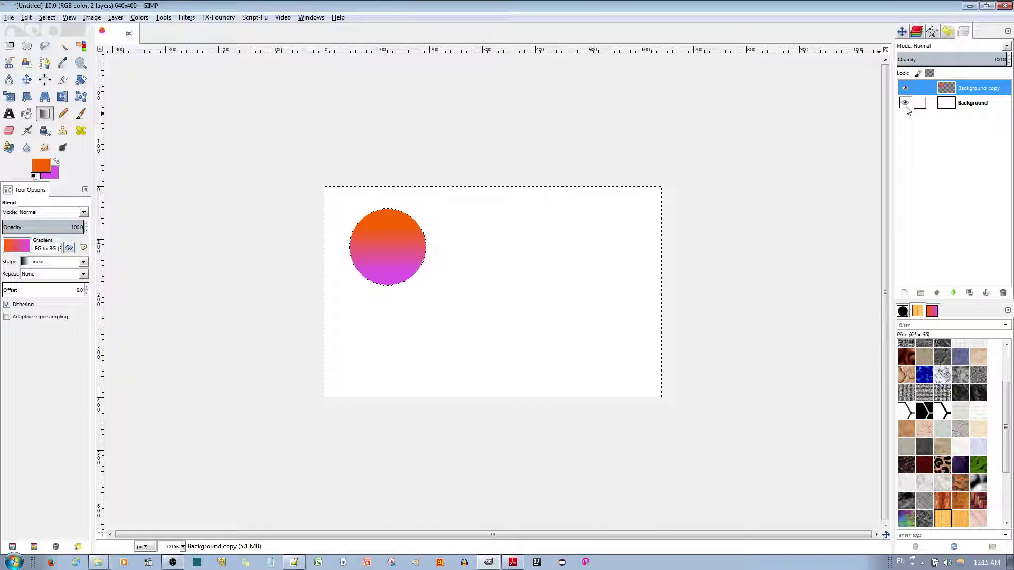
Create the first New from Visible frame and shift the ball slightly right
click(26, 79)
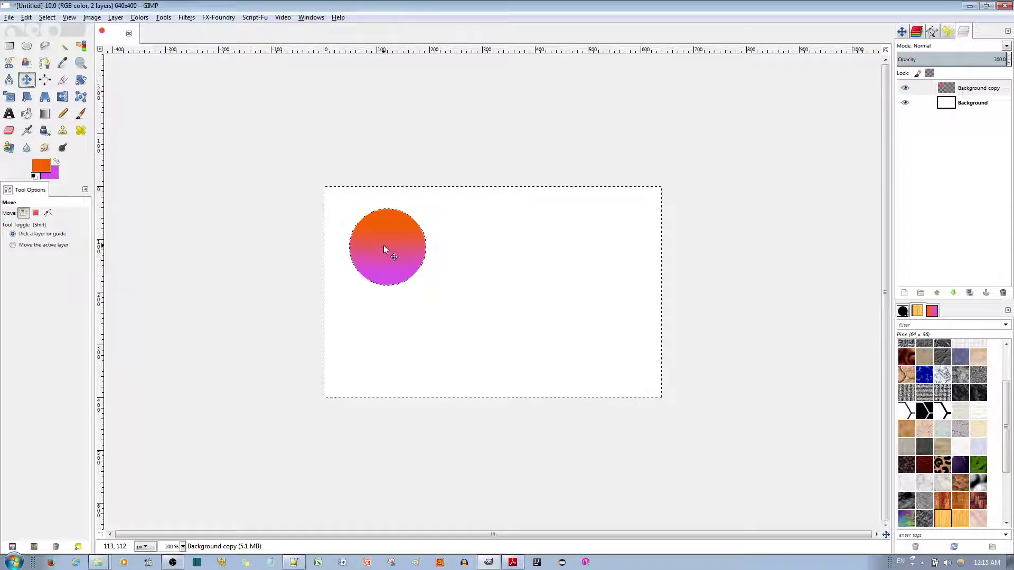
right_click(950, 89)
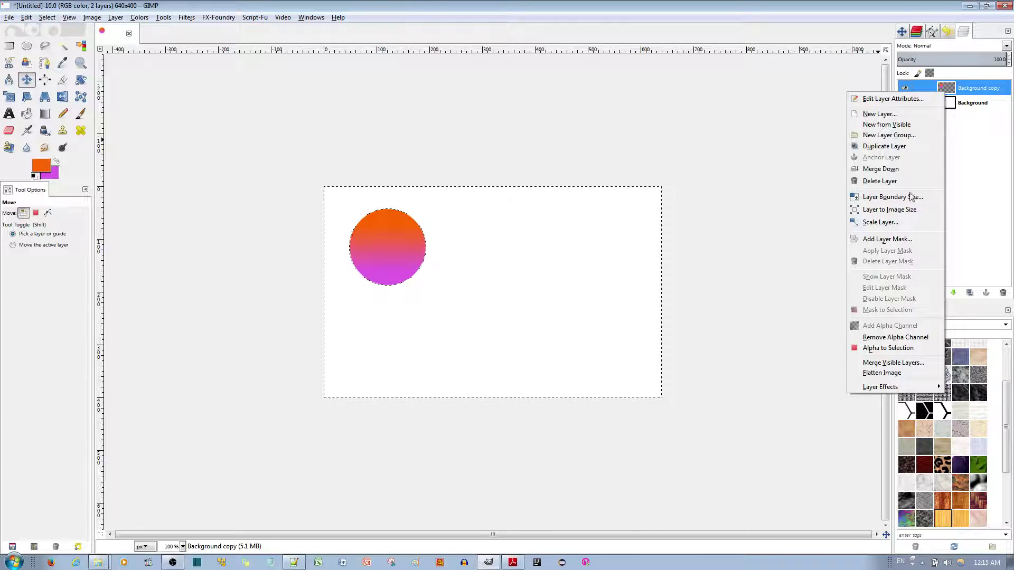
click(886, 124)
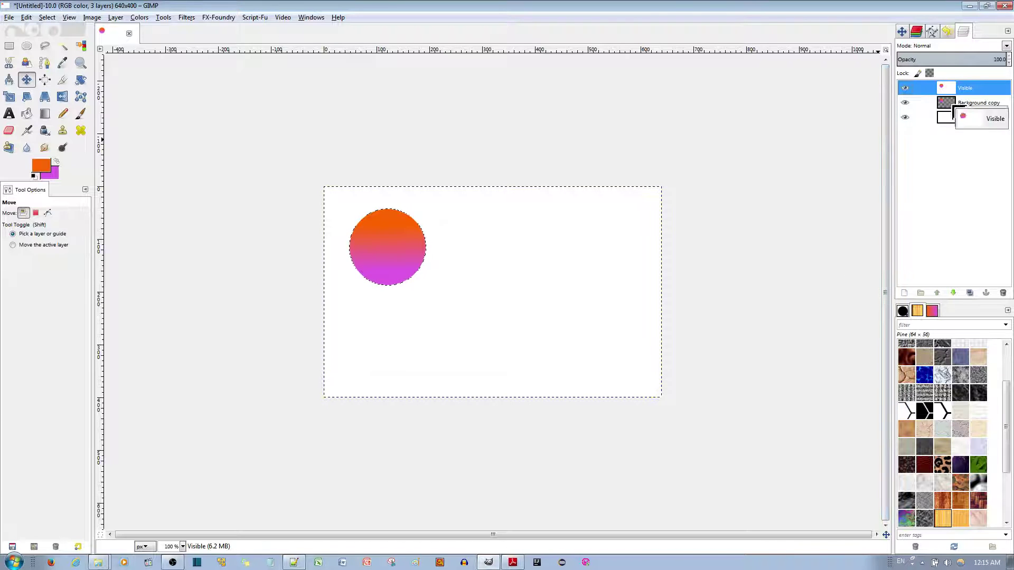
click(978, 88)
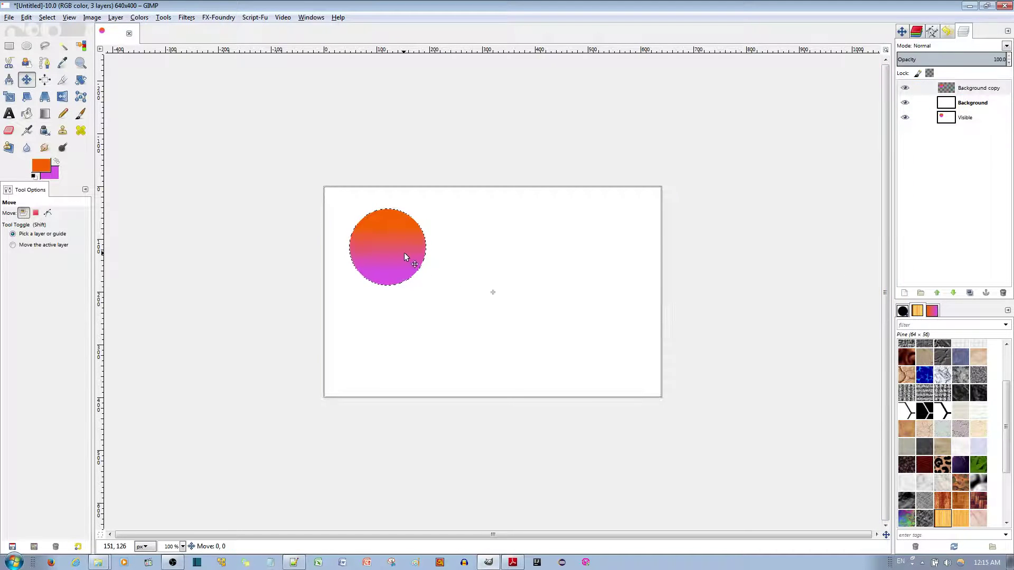
drag(404, 253, 499, 258)
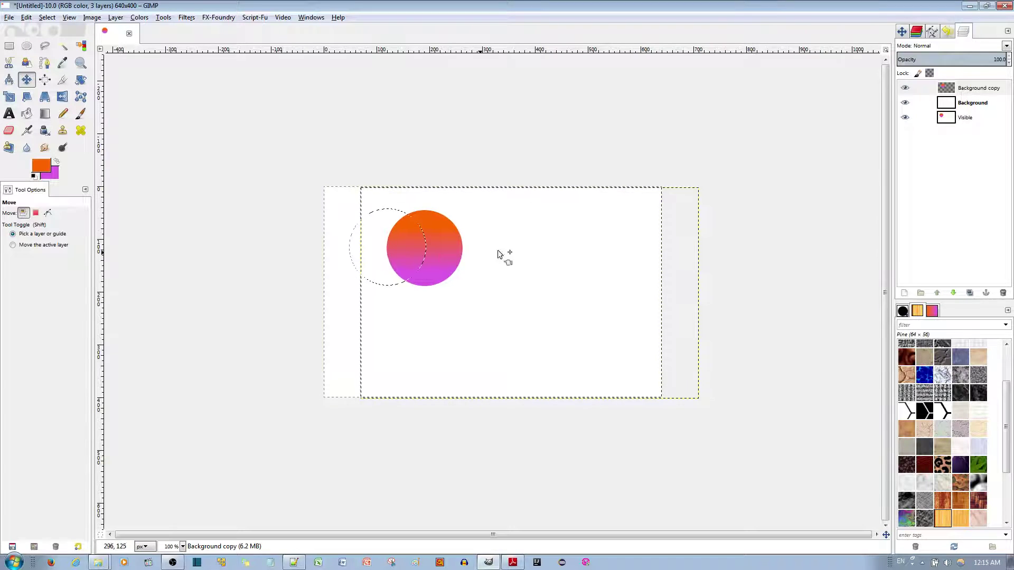
Add a second visible frame at the bottom of the stack and move the ball further right
right_click(977, 88)
click(886, 130)
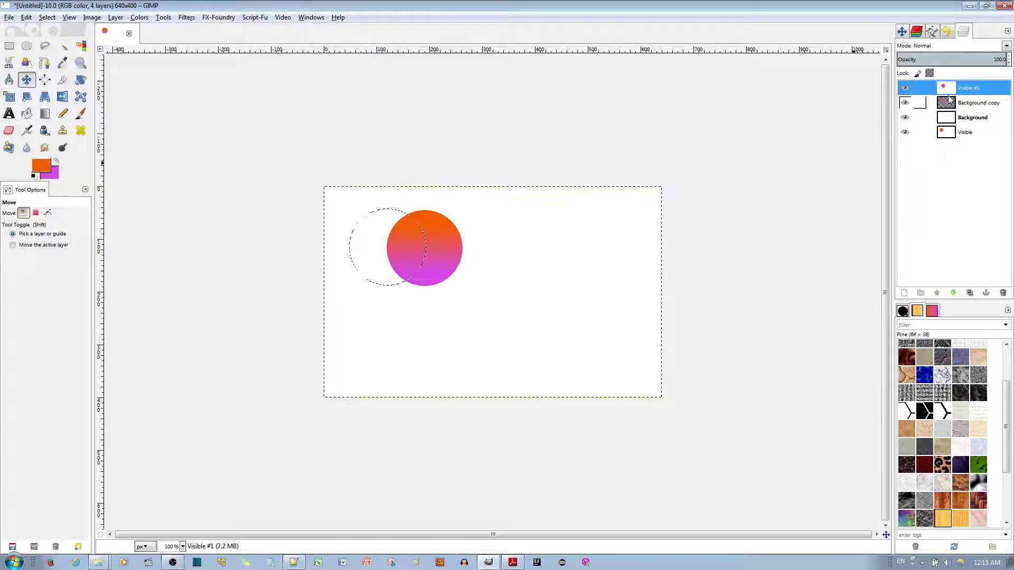
drag(974, 88, 974, 134)
click(979, 87)
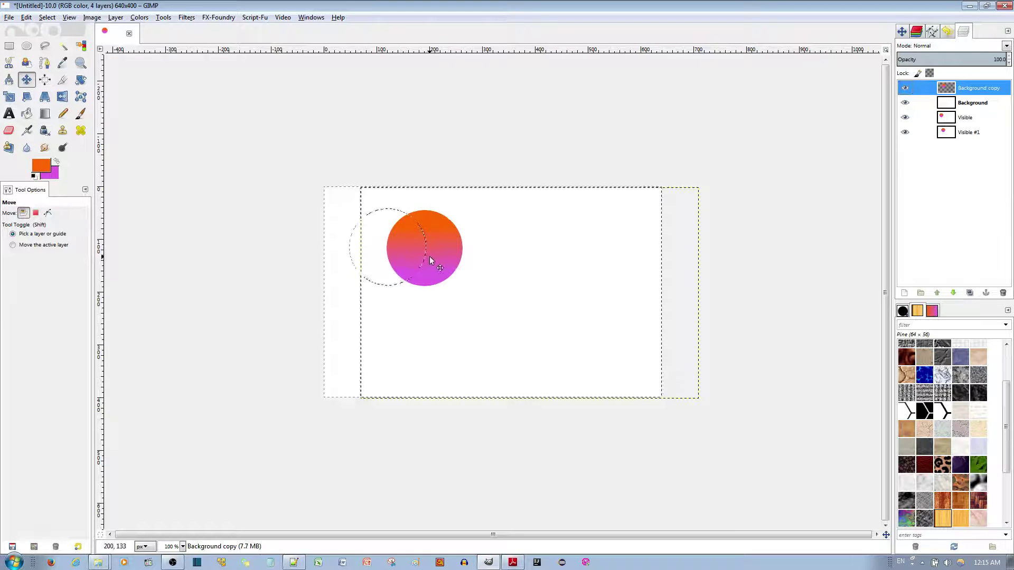
drag(429, 256, 486, 256)
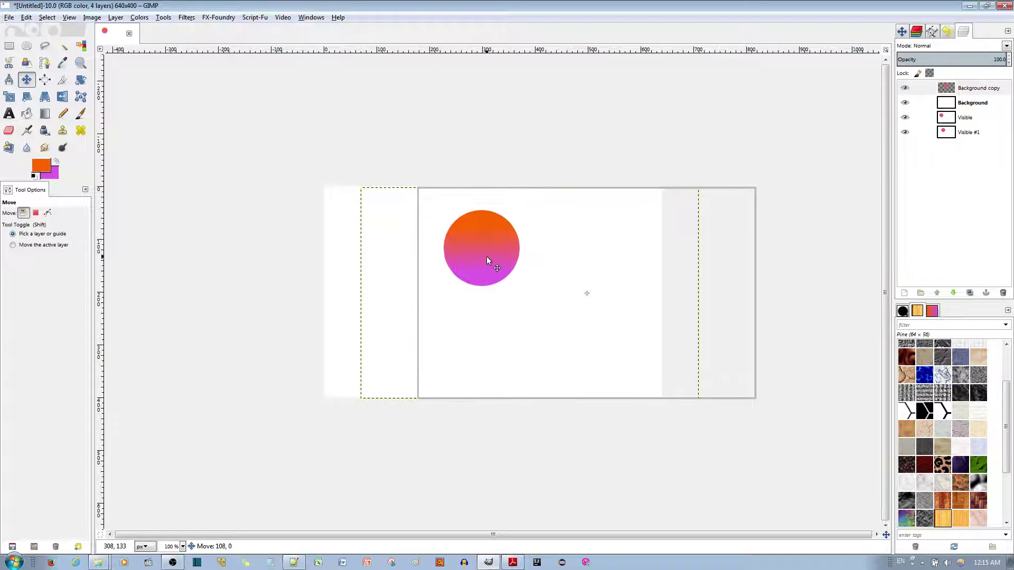
Add a third frame and Visible #3 at the bottom, shifting the ball right each time
right_click(954, 93)
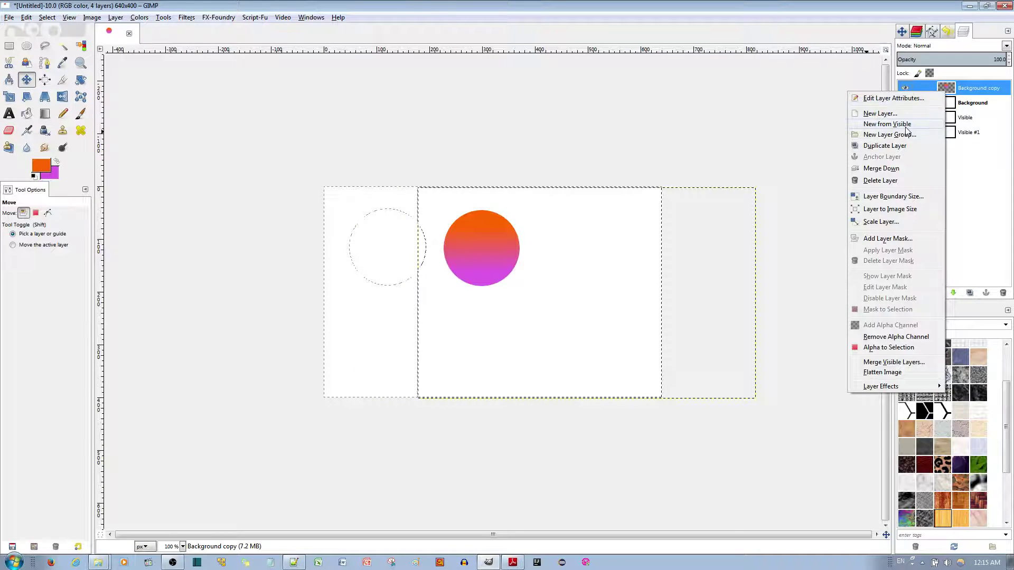
click(886, 124)
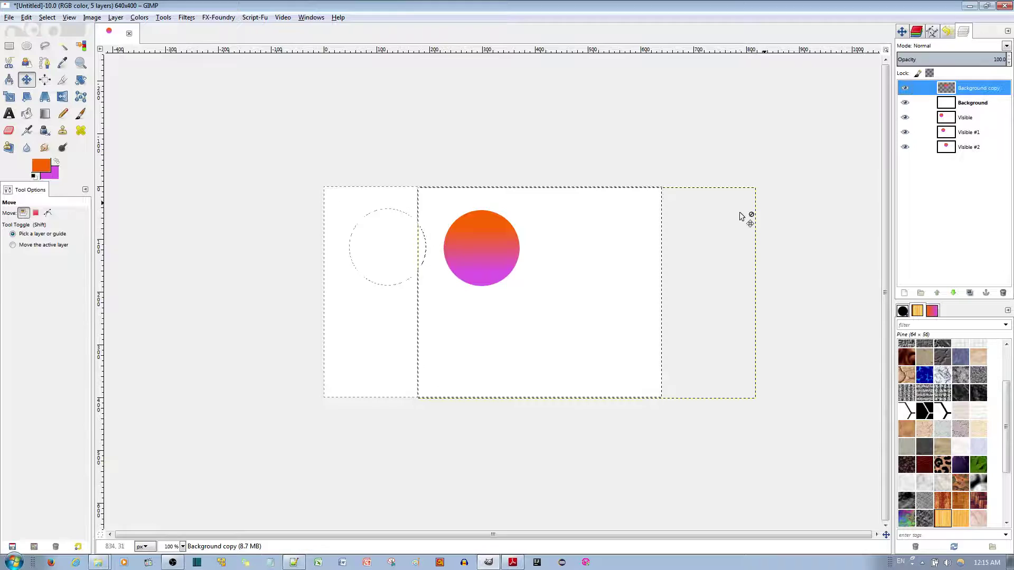
drag(498, 259, 566, 259)
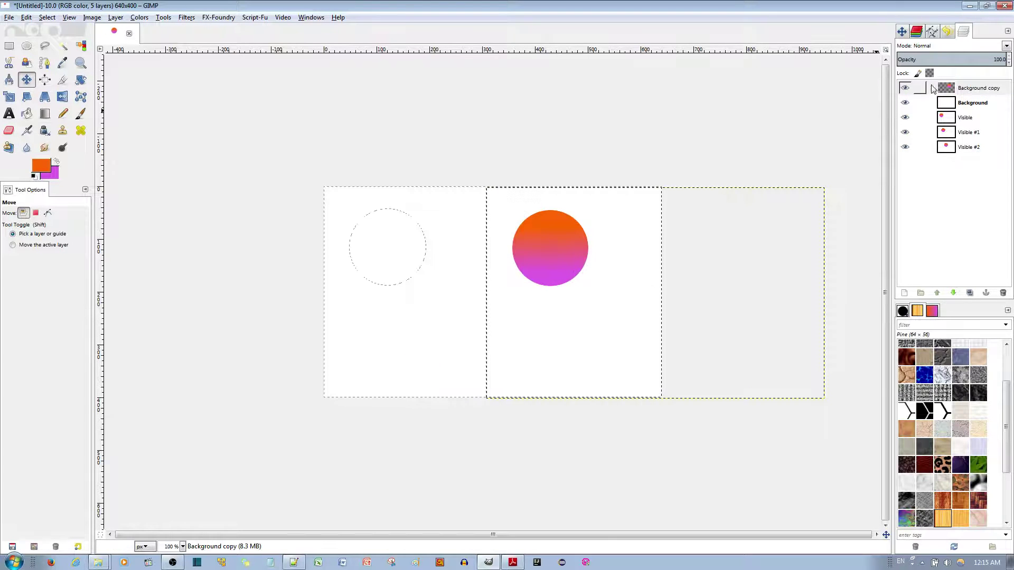
right_click(953, 89)
click(887, 123)
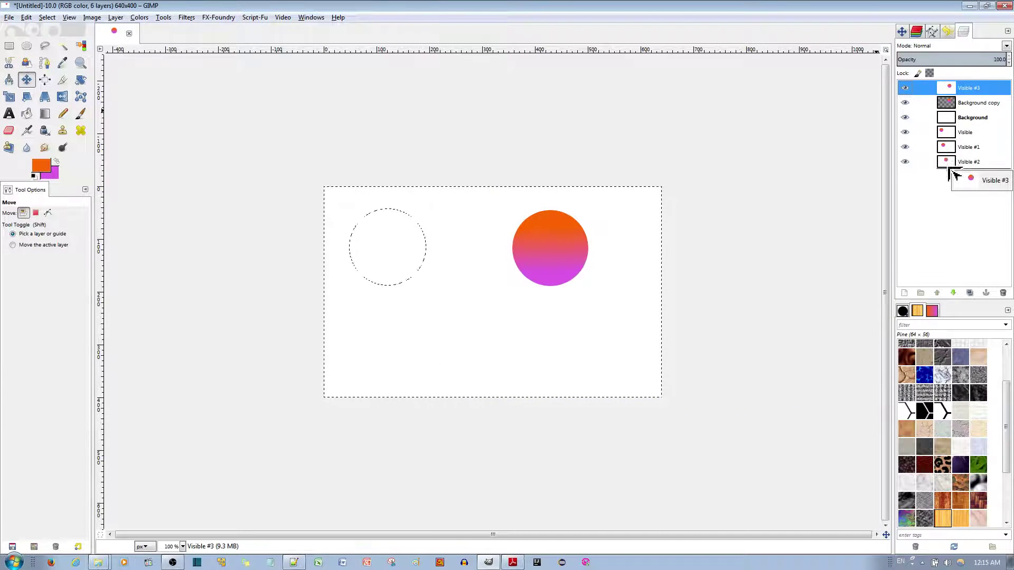
drag(955, 176, 966, 167)
drag(560, 256, 616, 256)
Create Visible #4, move it down the stack, and deselect the circle
click(951, 89)
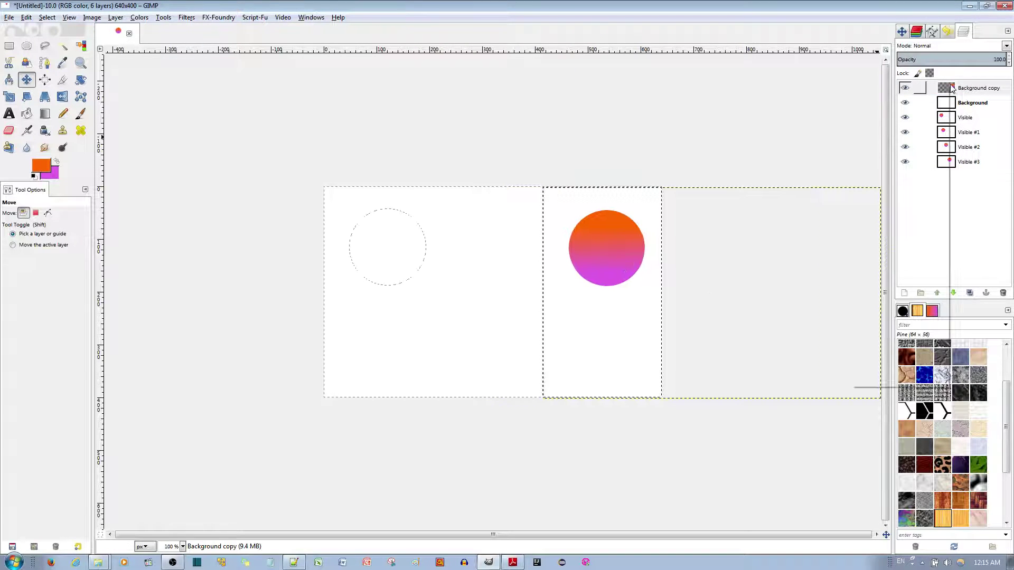
right_click(950, 90)
click(887, 124)
drag(966, 88, 958, 194)
click(47, 17)
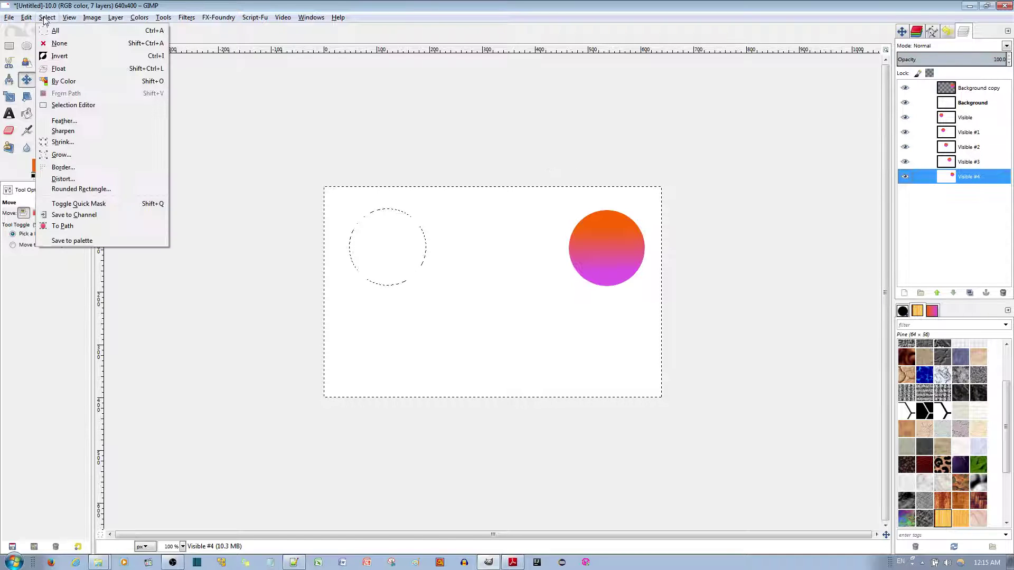
click(59, 43)
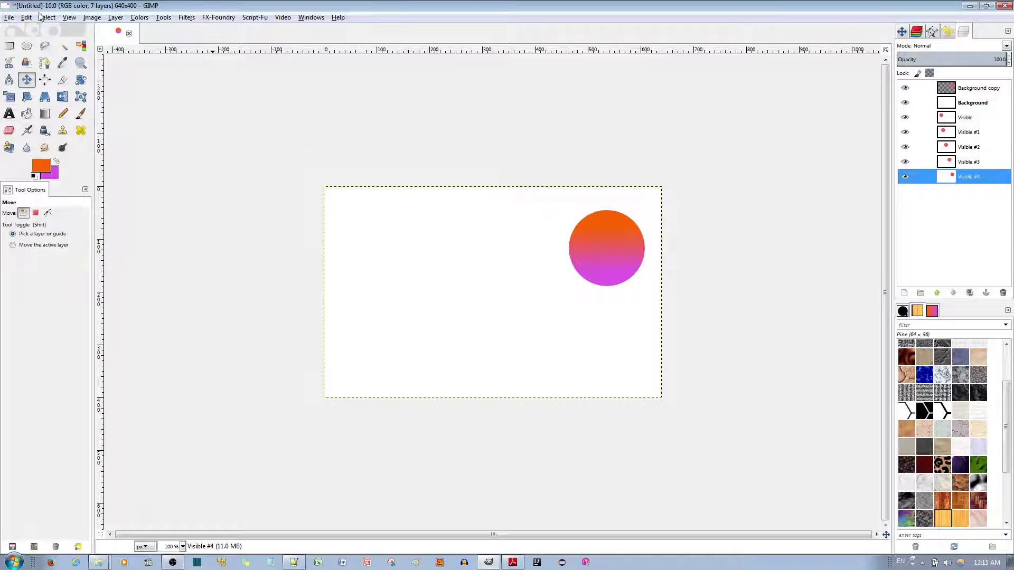
click(186, 18)
mouse_move(206, 209)
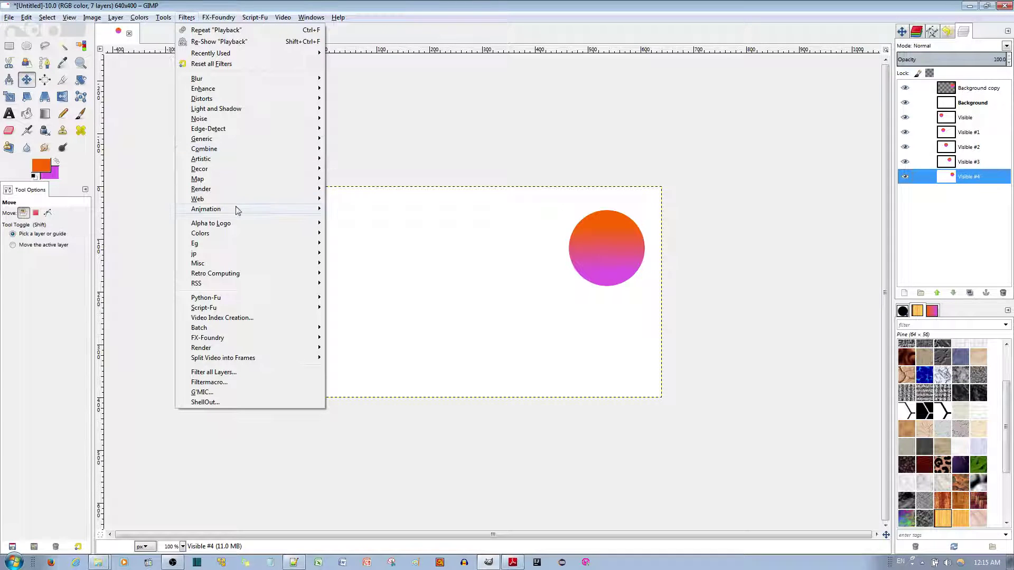
click(353, 294)
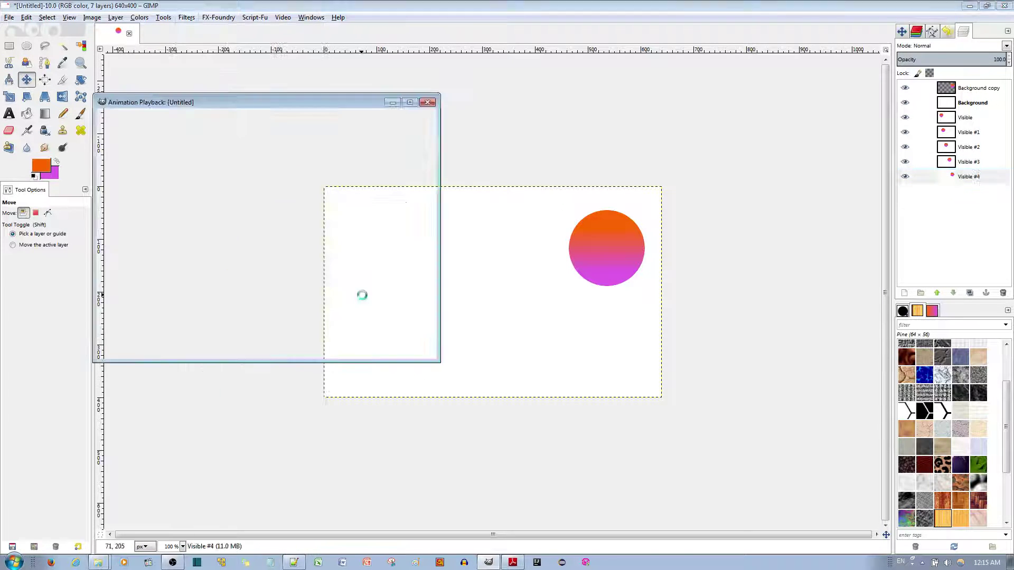
click(111, 121)
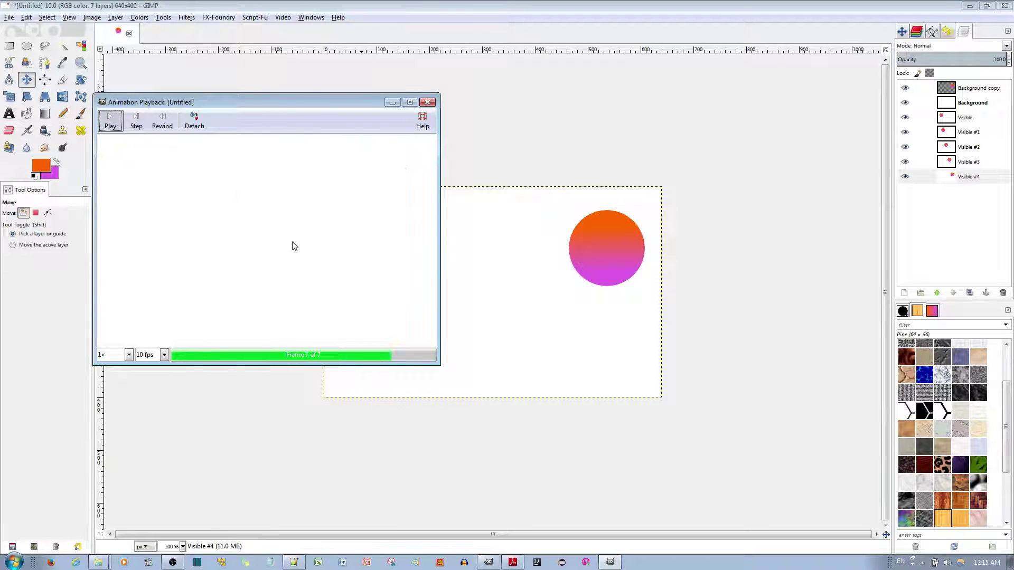
click(164, 354)
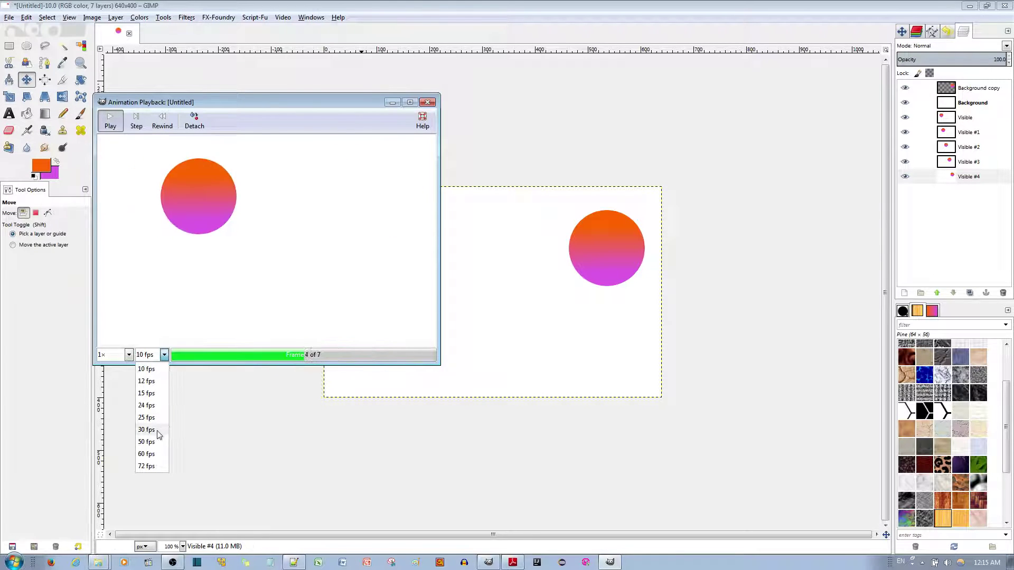
click(148, 430)
click(164, 354)
click(146, 370)
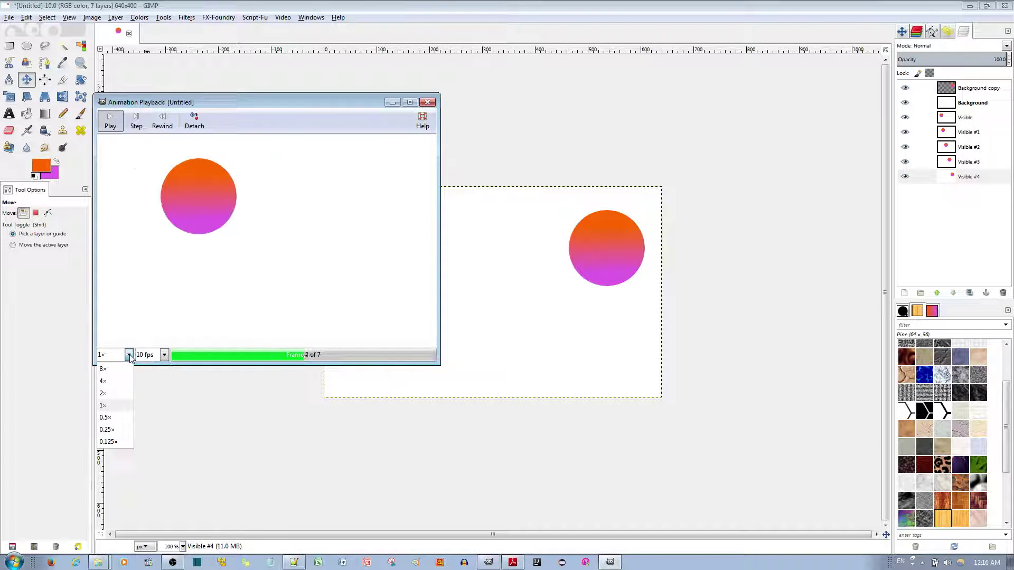
click(129, 354)
click(113, 372)
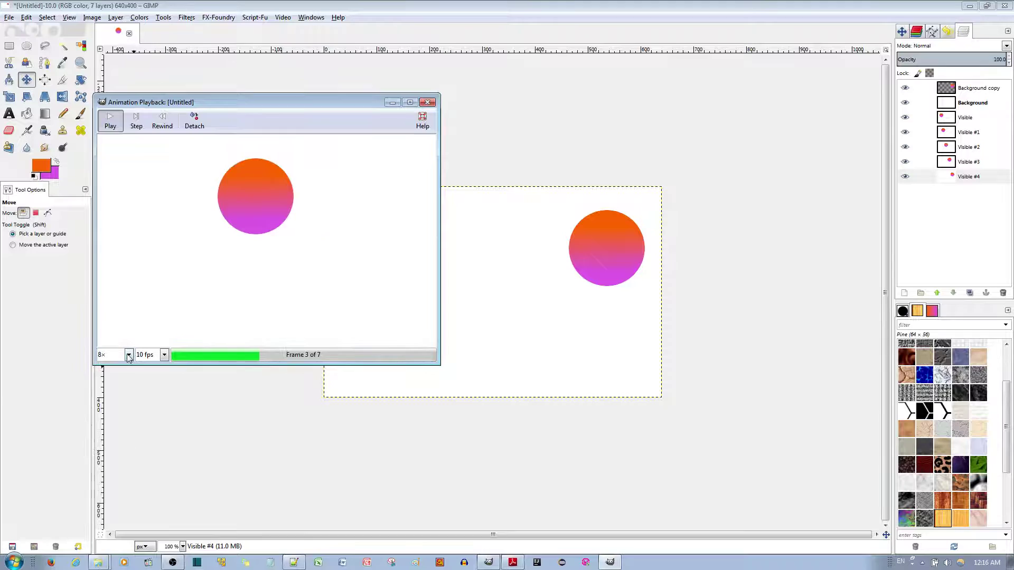
click(128, 354)
click(114, 406)
click(129, 354)
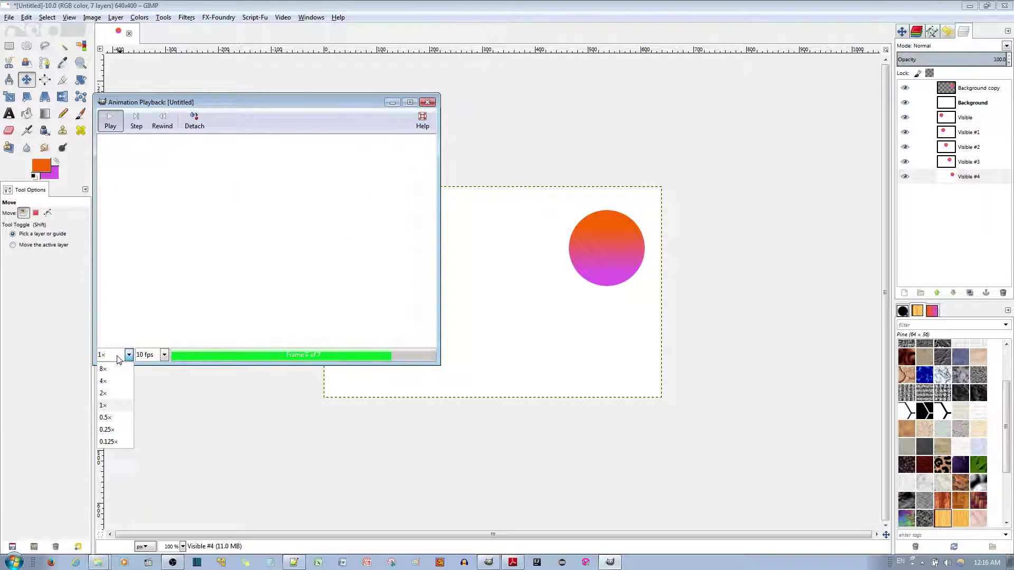
click(114, 406)
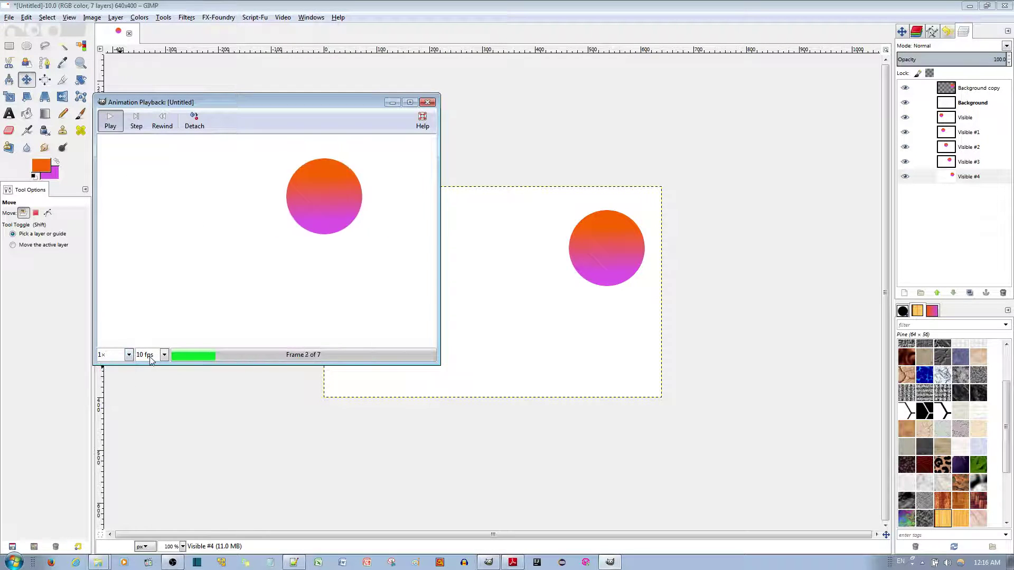
click(427, 101)
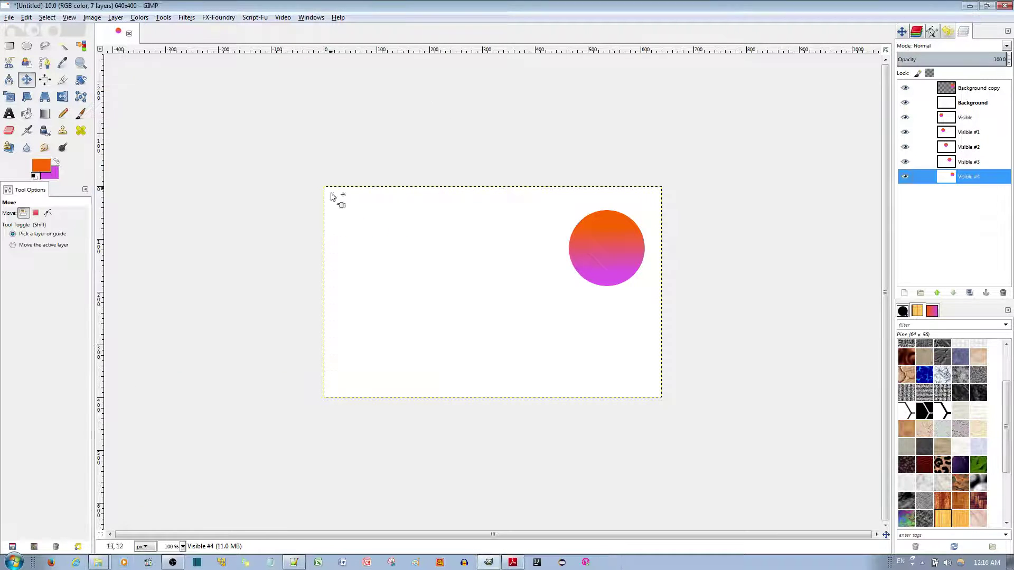
Export the image as test4.gif in Documents, cropping layers to the image borders
click(9, 17)
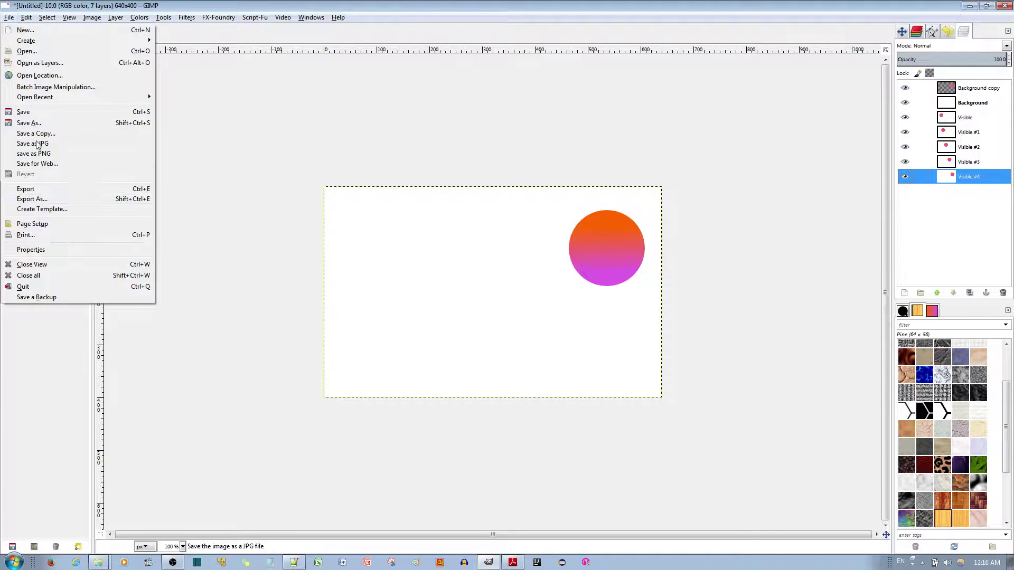
click(32, 198)
text(test4.gif)
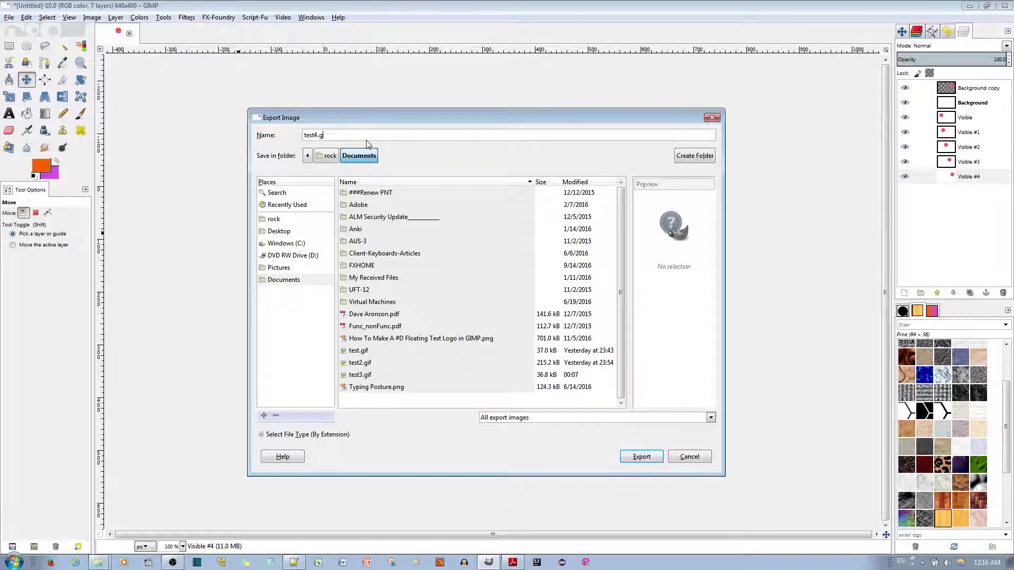
click(642, 457)
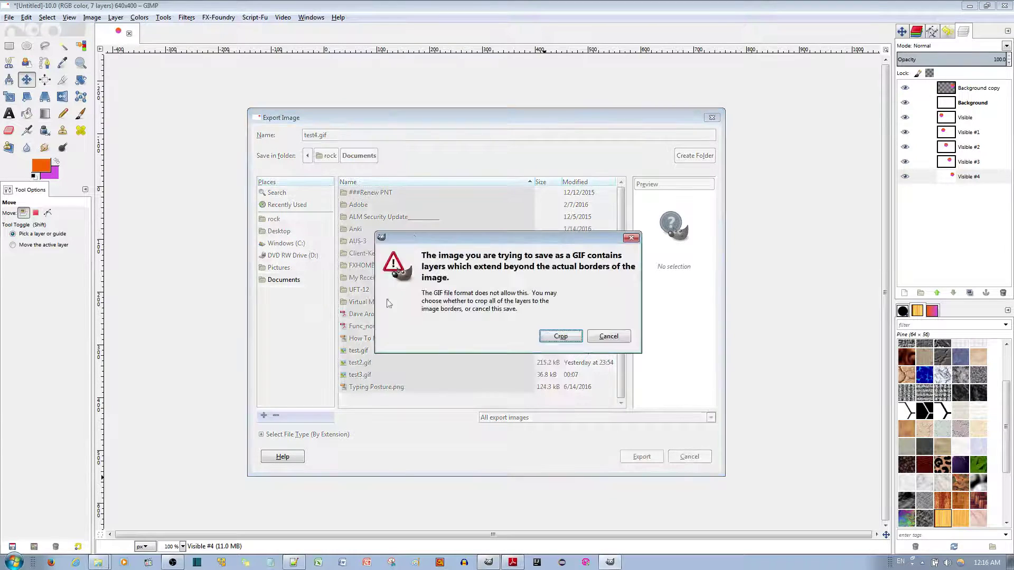
click(561, 337)
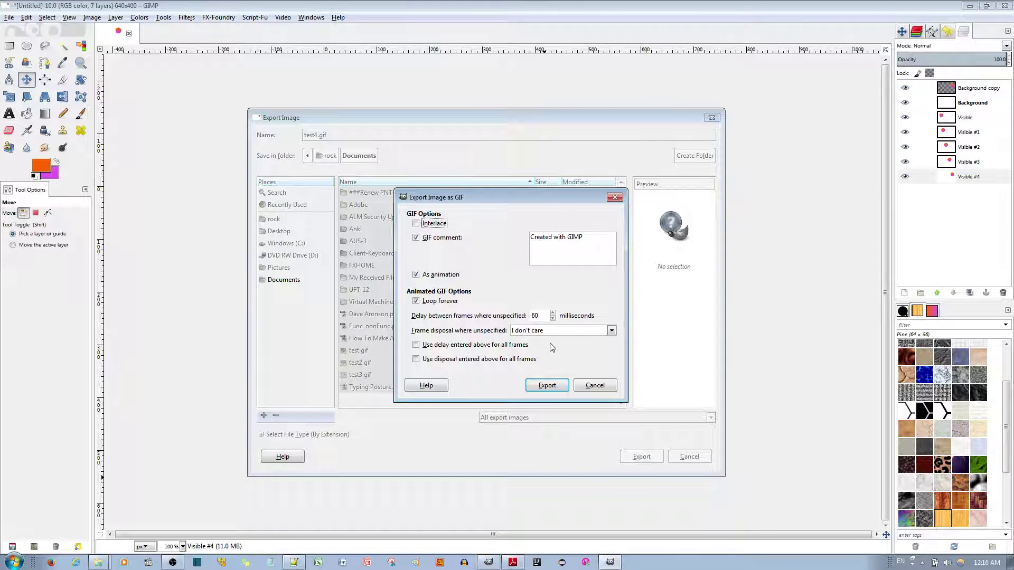
Confirm the test4.gif animation export, then delete the Background copy and Background layers
click(546, 386)
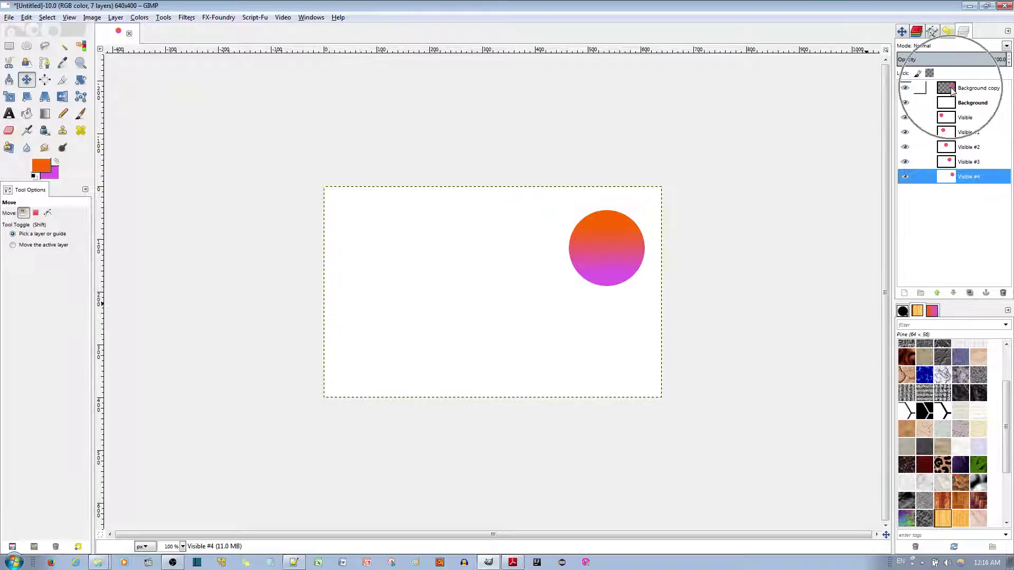
drag(947, 88, 1005, 303)
drag(948, 87, 1002, 295)
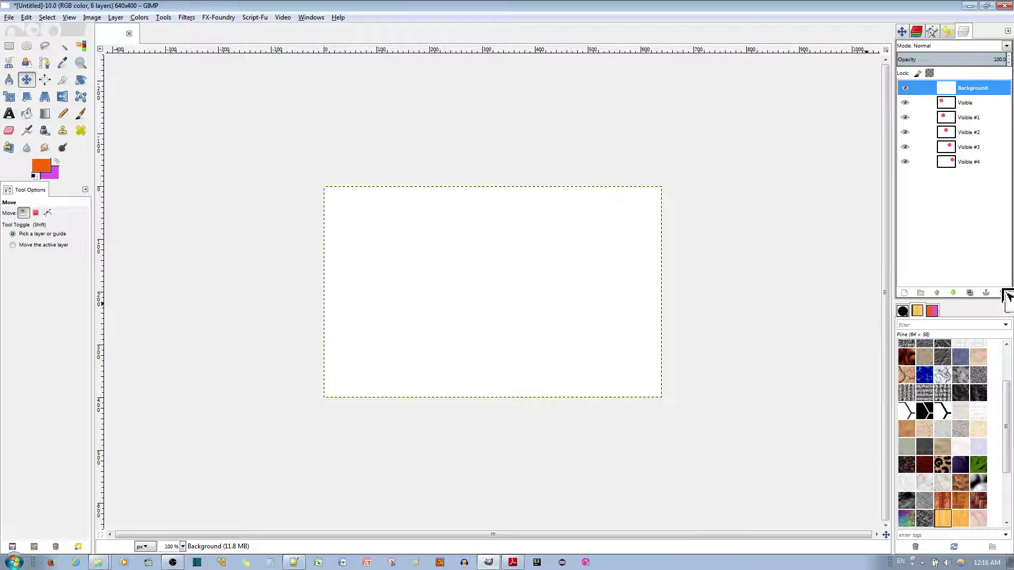
Export the five ball frames as looping animated GIF test45.gif
click(9, 18)
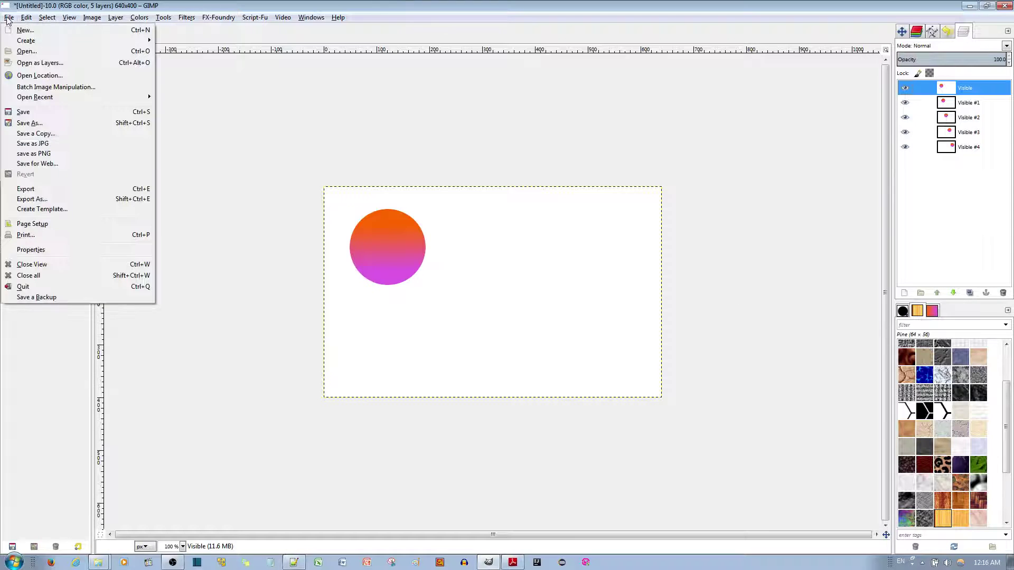
click(32, 199)
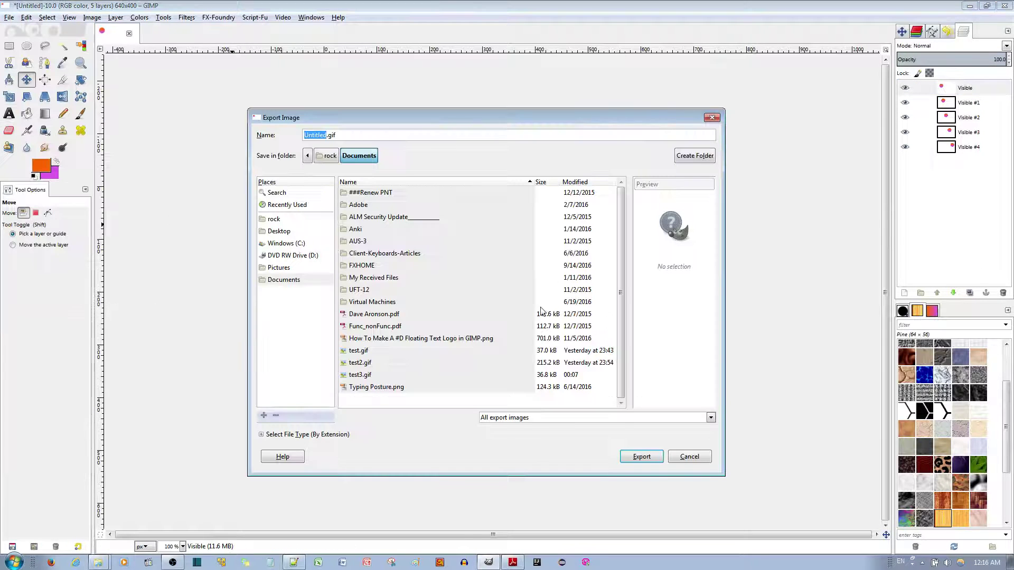
text(test45)
click(642, 456)
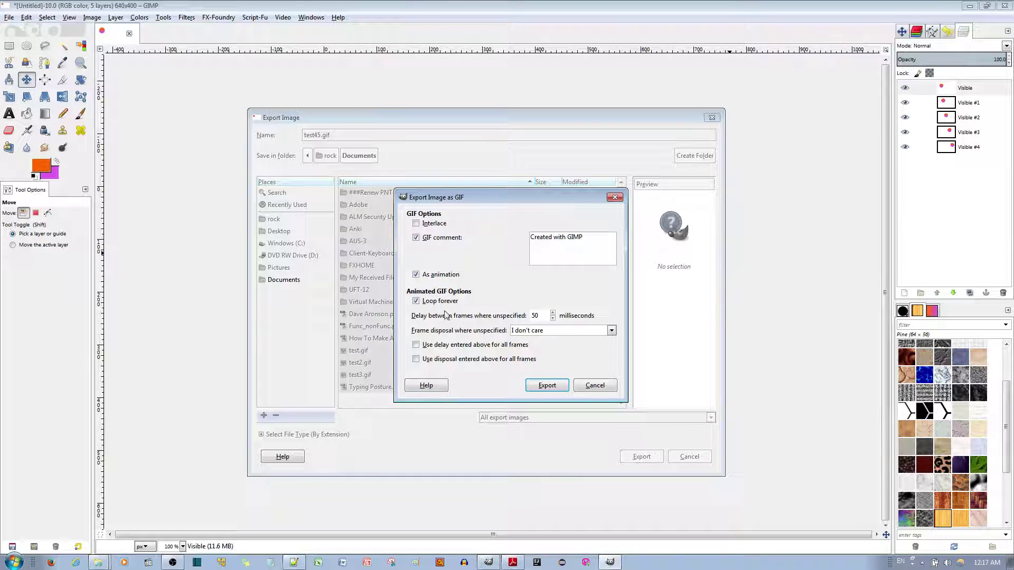
click(547, 386)
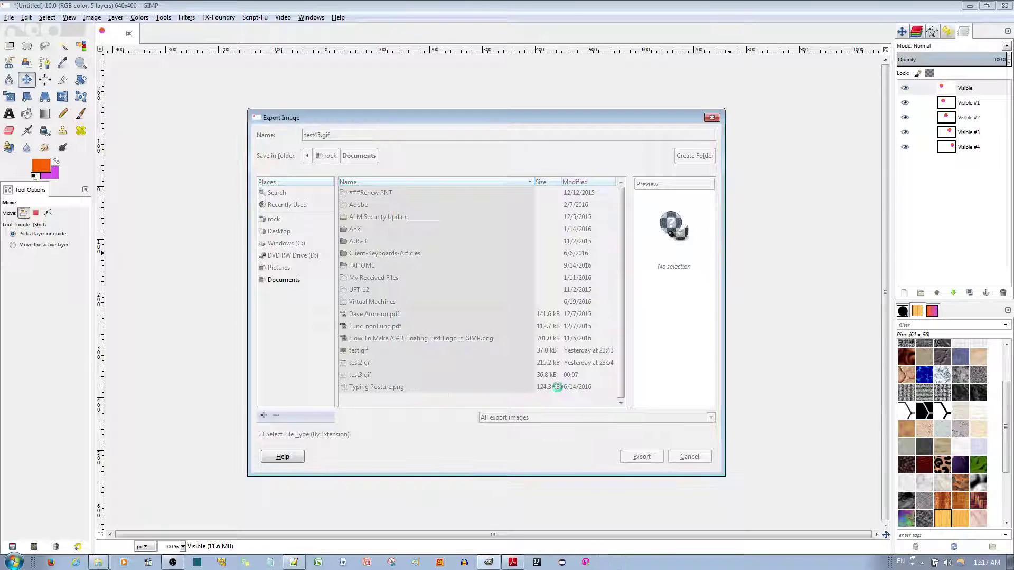
Switch to the Explorer window and open the Documents library
click(99, 563)
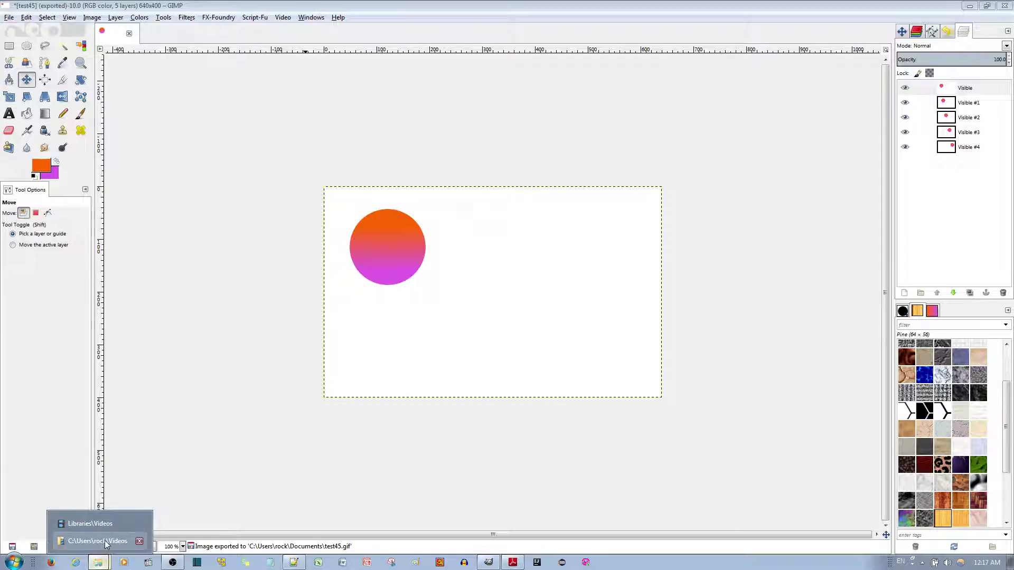
click(105, 540)
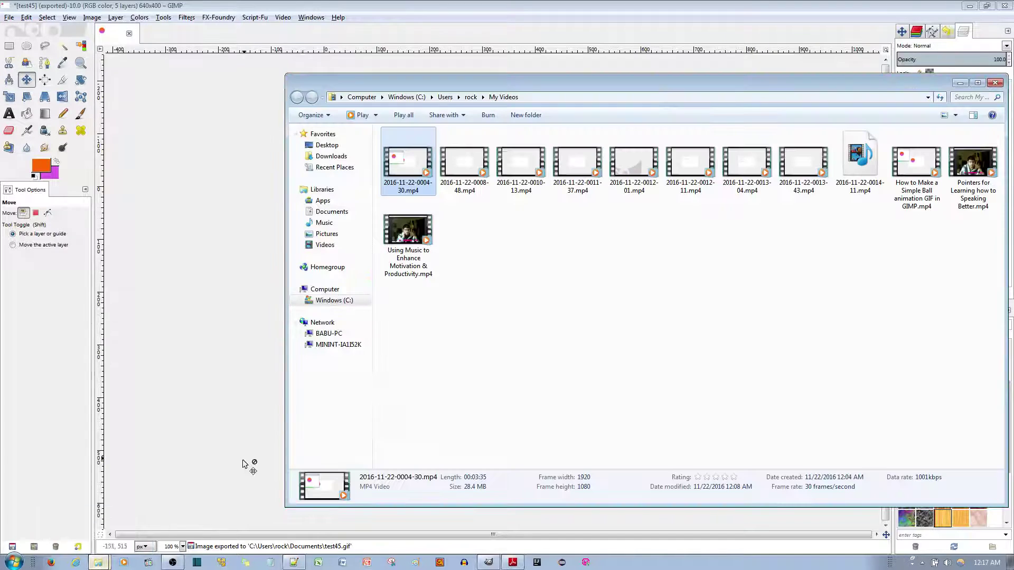
click(331, 212)
Preview test45.gif, close it, then open the 211 KB test2.gif
double_click(405, 285)
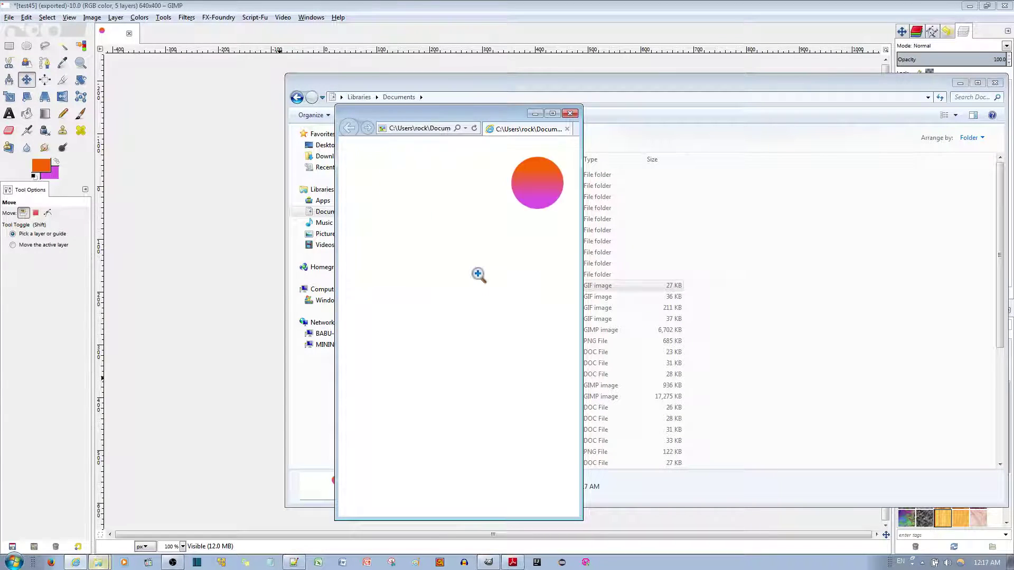
click(571, 113)
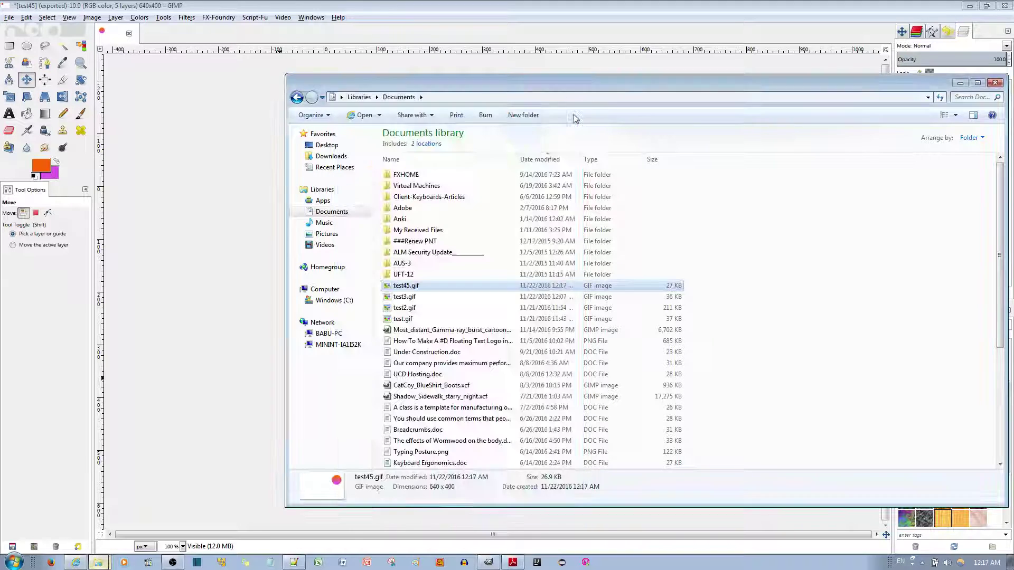
double_click(431, 302)
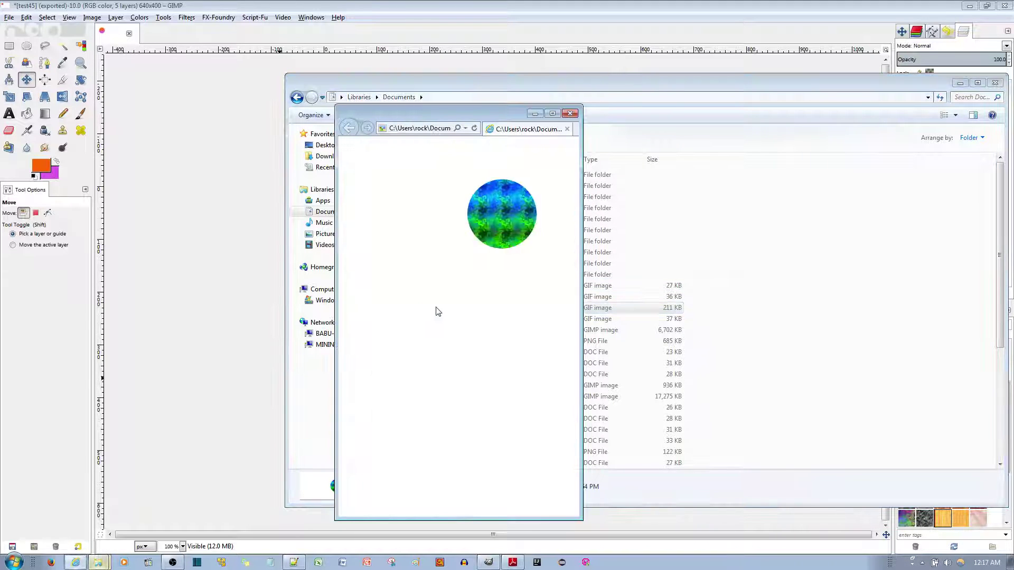